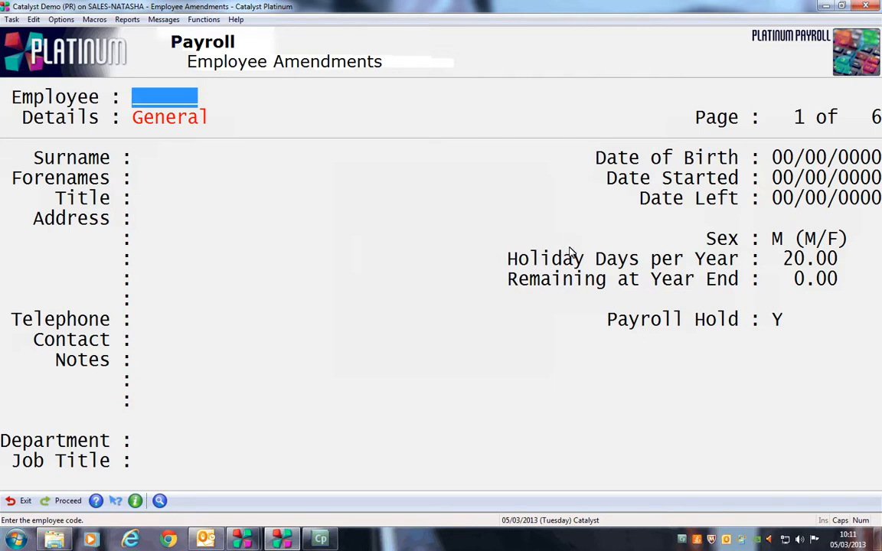
key("F4")
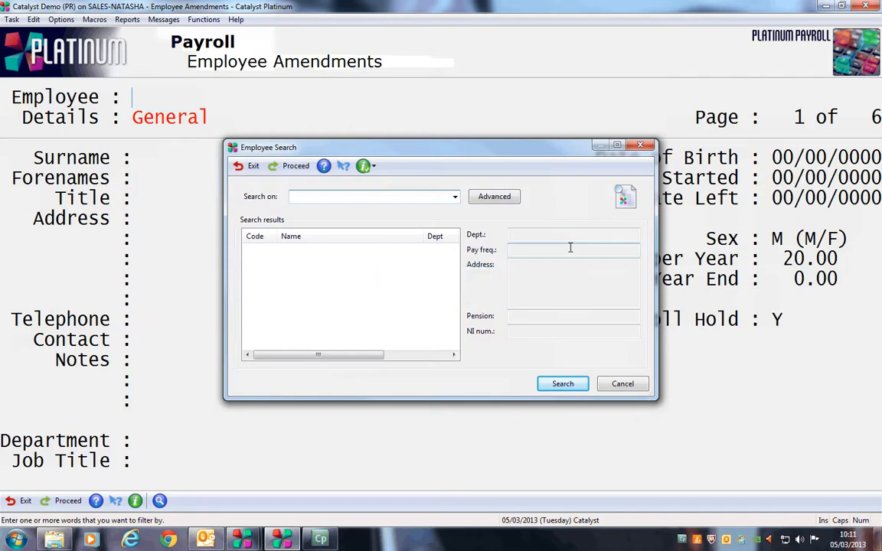
key("Return")
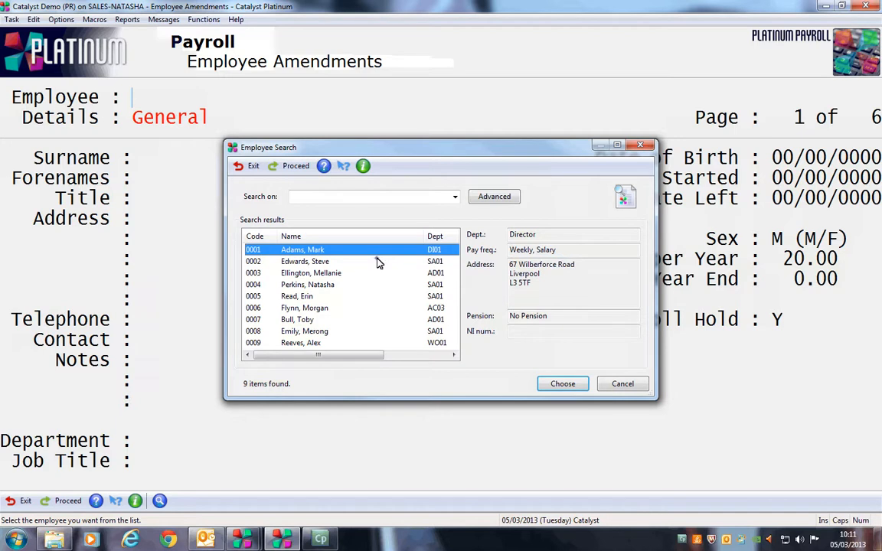
left_click(377, 263)
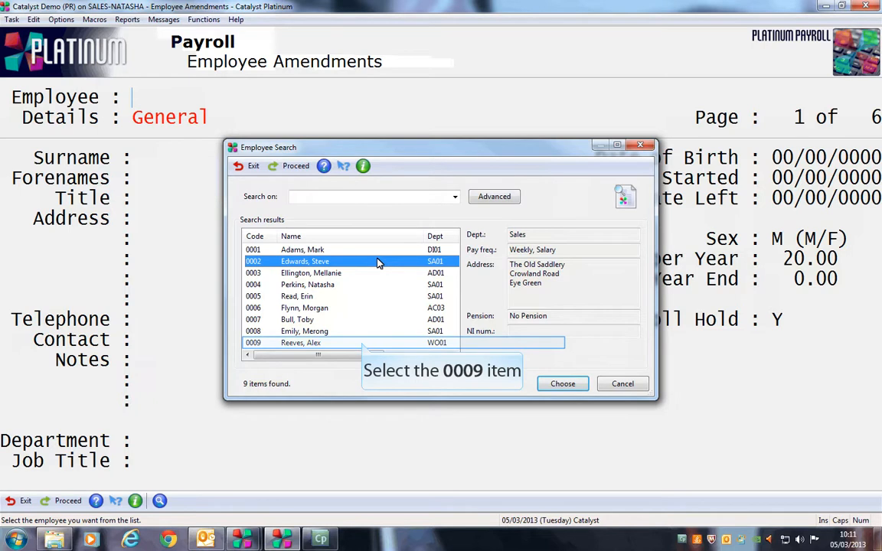
left_click(361, 342)
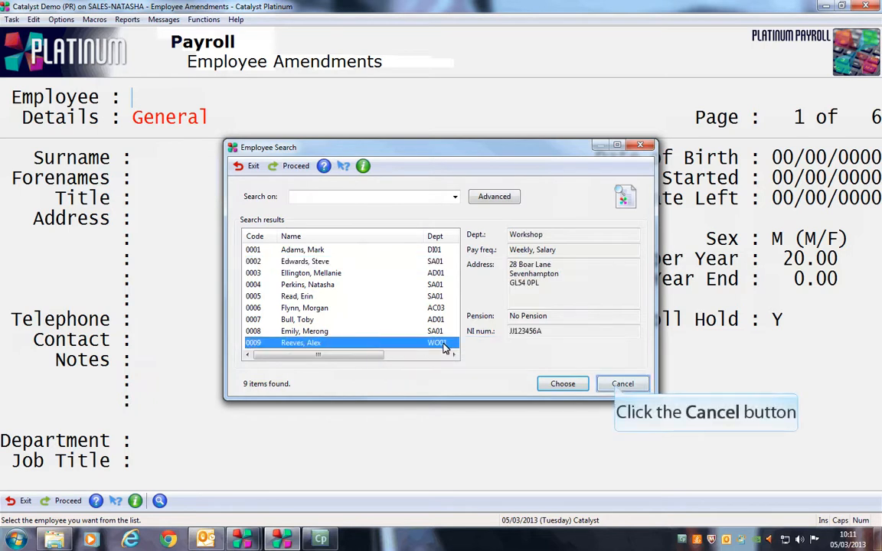
left_click(620, 384)
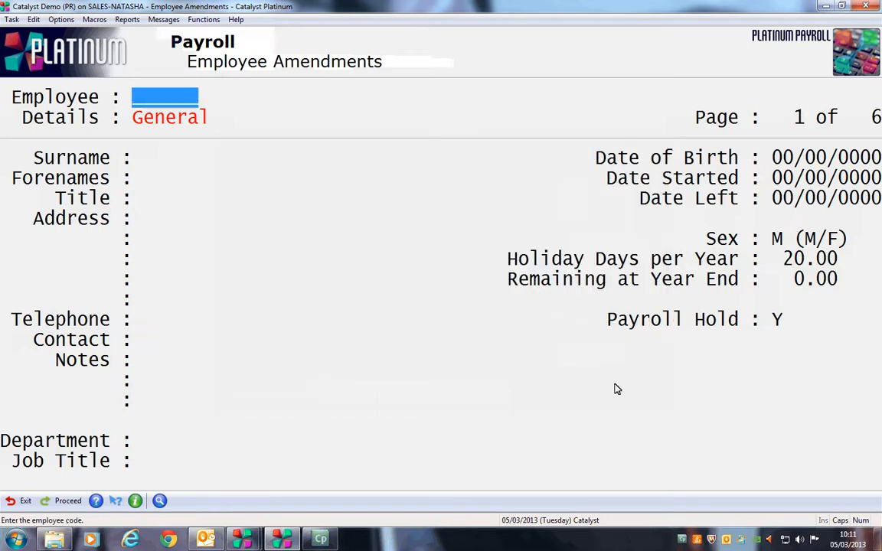
Start a new employee record with code 00010 and go to the Tax, NI & Pension page.
type("00010")
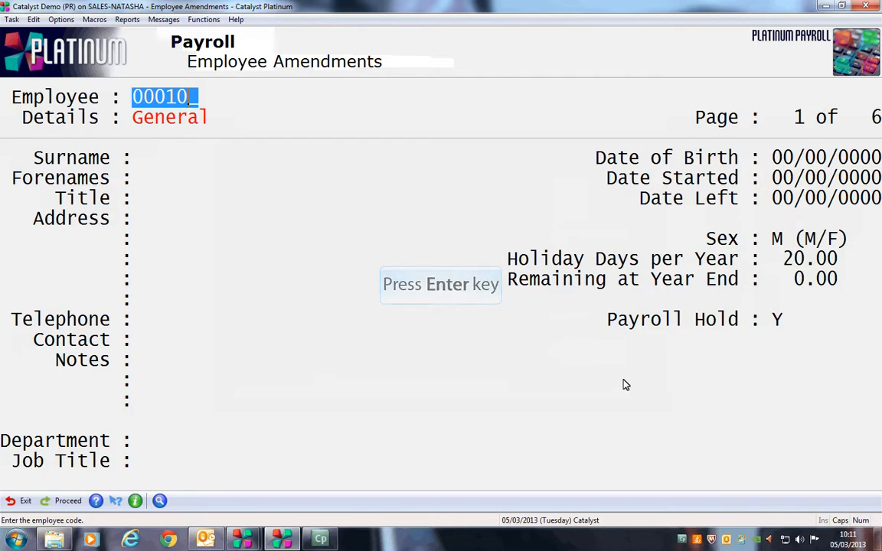
key("Return")
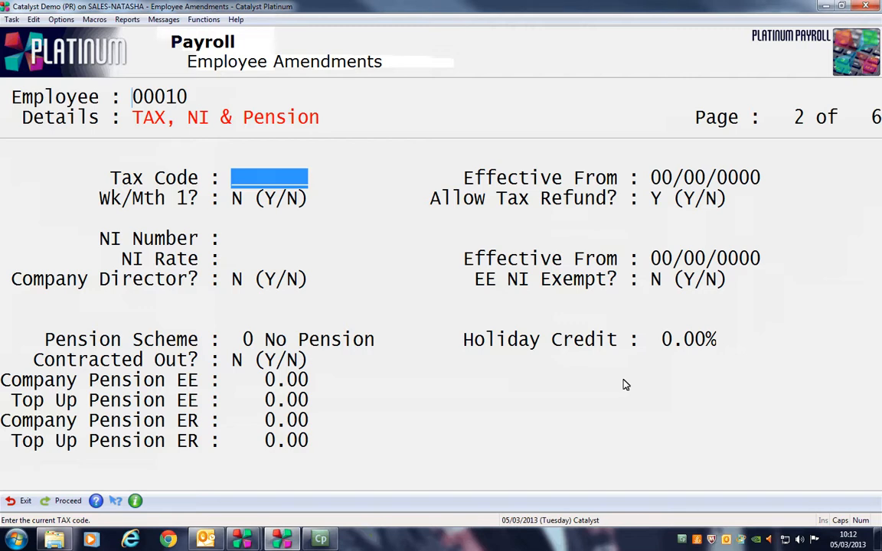
Set the tax code to 944L, effective 05/03/2013.
type("944L")
key("Return")
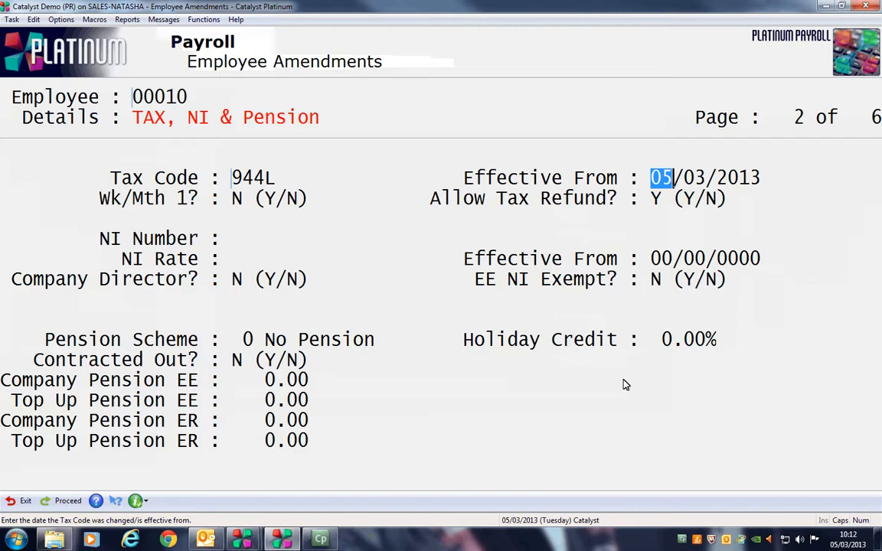
key("Return")
key("Return")
key("Return")
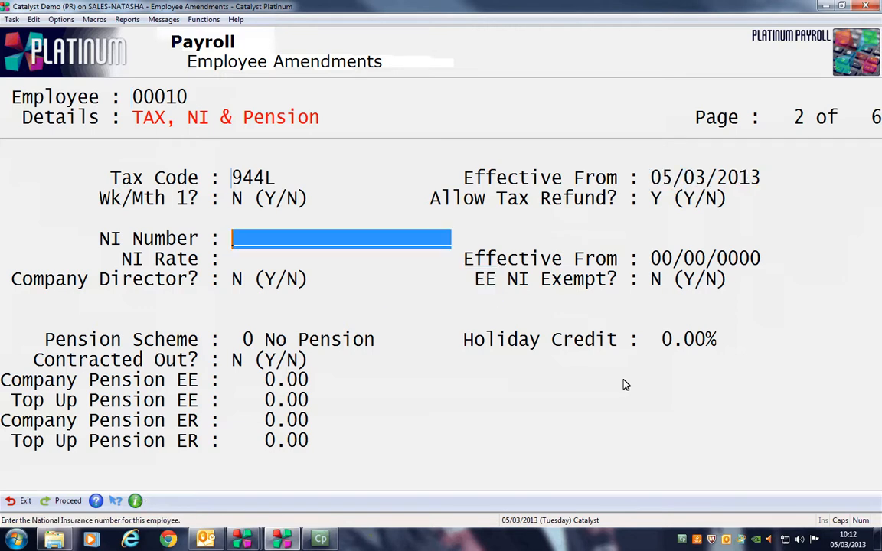
Enter the employee's NI number with NI rate A, effective 05/03/2013, then go to Statutory Payments.
key("Return")
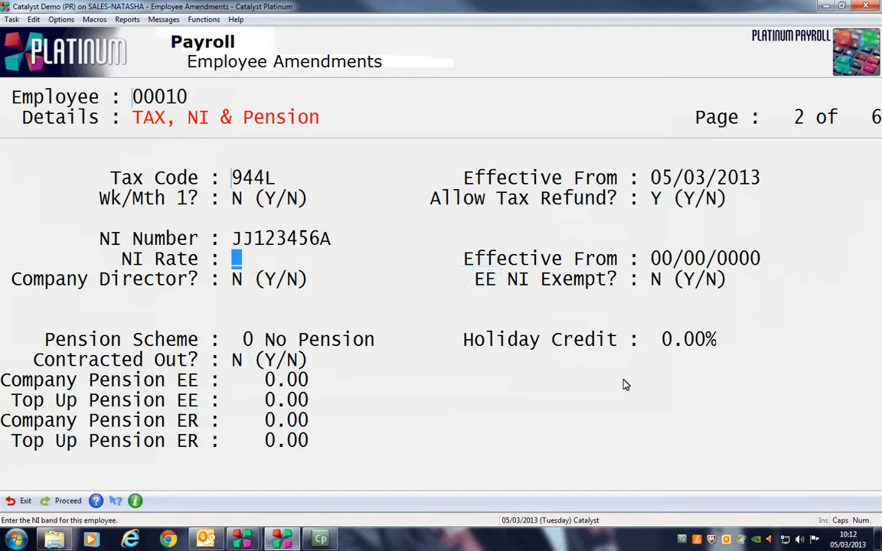
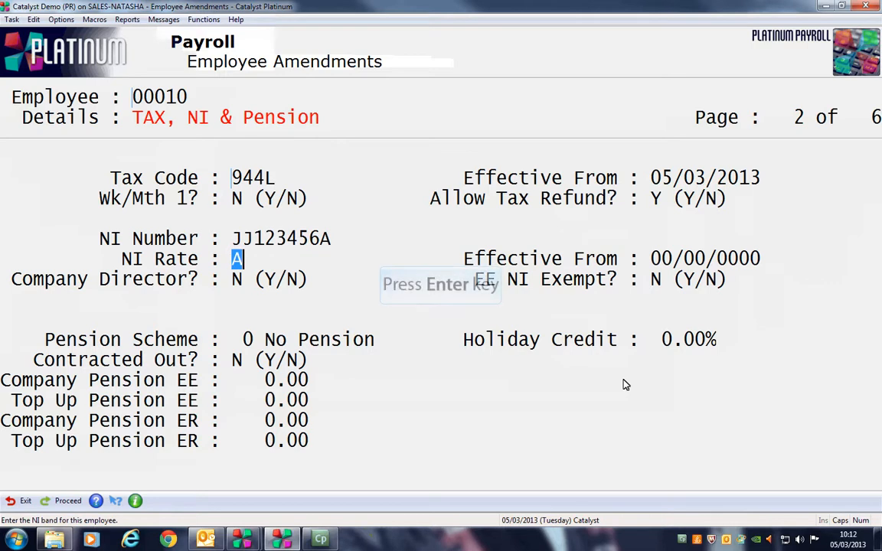
key("Return")
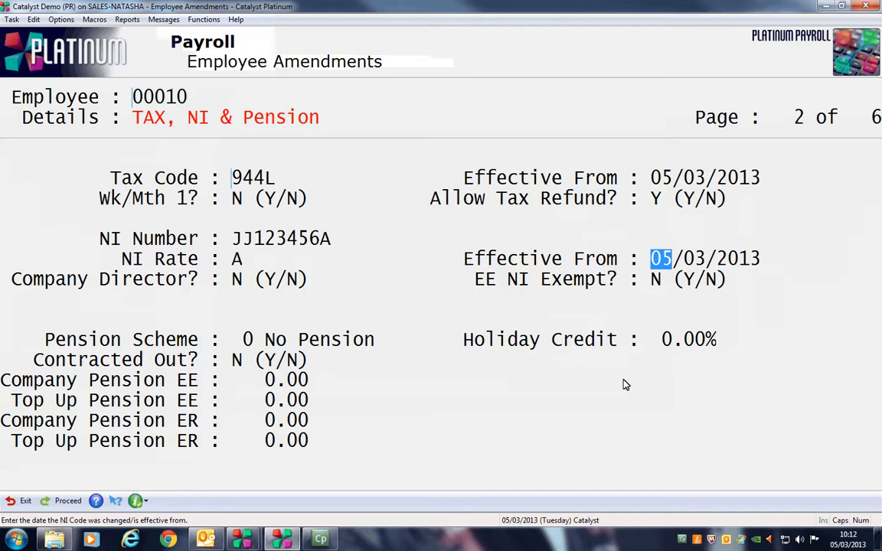
key("Return")
key("Return")
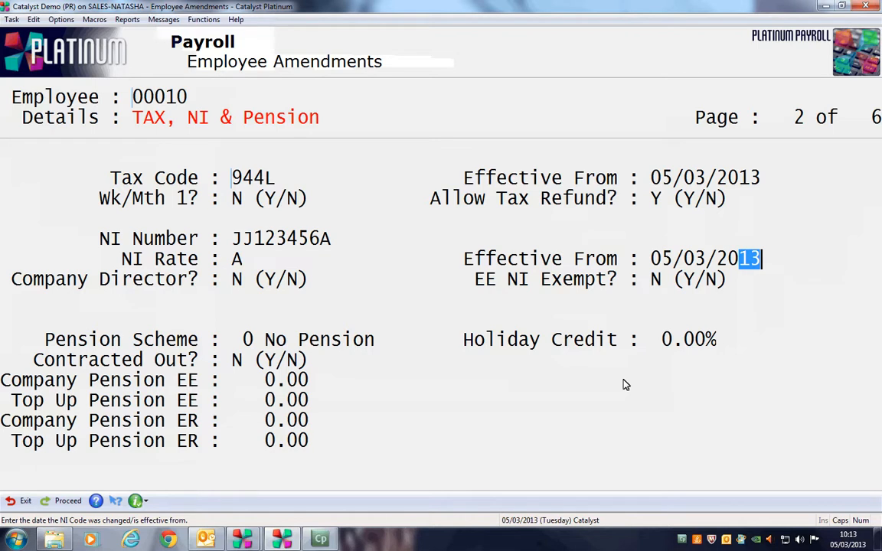
key("Page_Down")
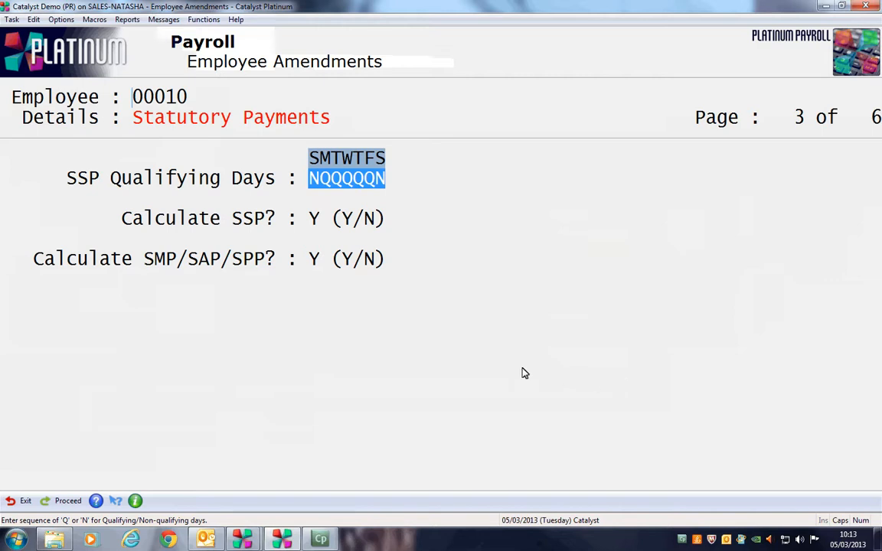
Keep the default statutory payment settings (SSP days NQQQQQN) and go on to Basic Pay.
key("Page_Down")
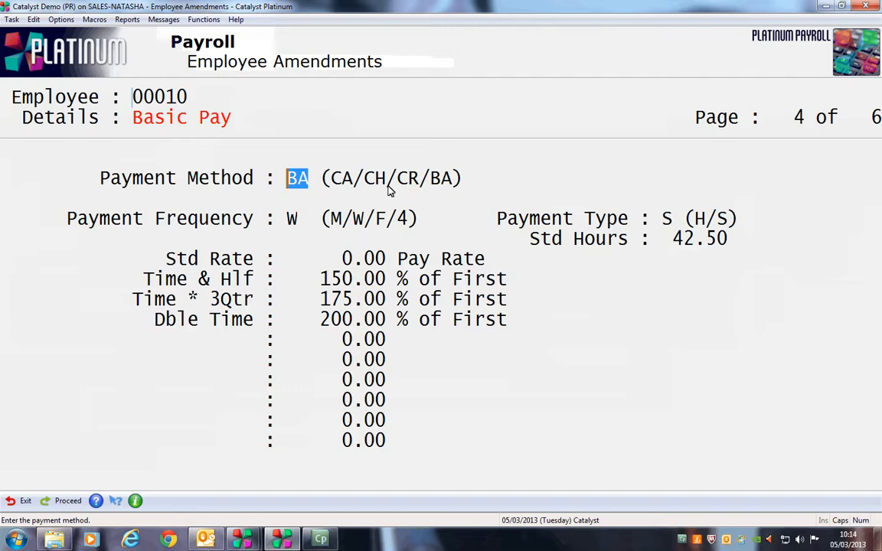
Keep BA, weekly, salaried pay, and set standard hours 37.50 and standard rate 230.00.
key("Return")
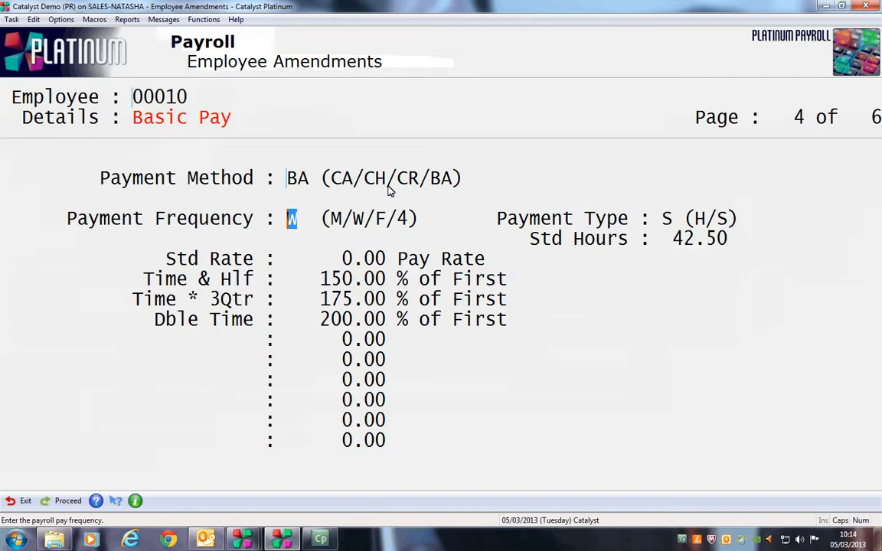
key("Return")
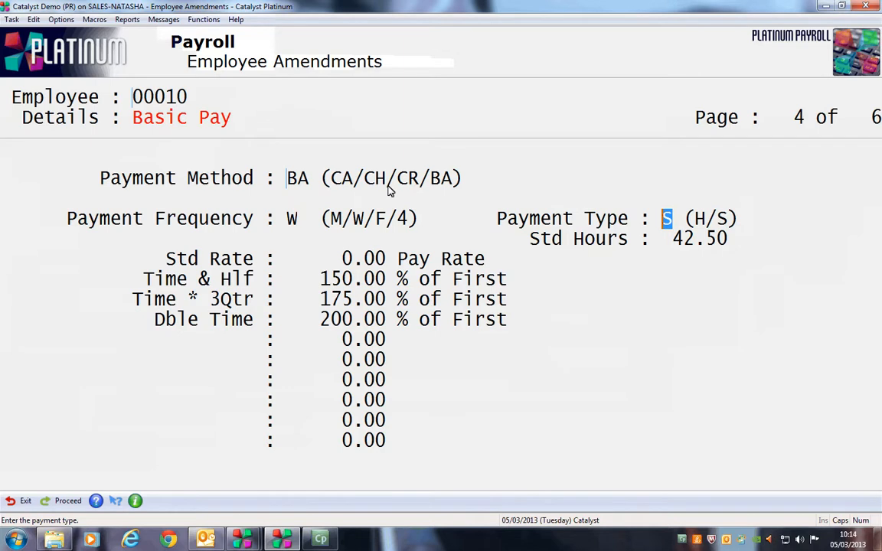
key("Return")
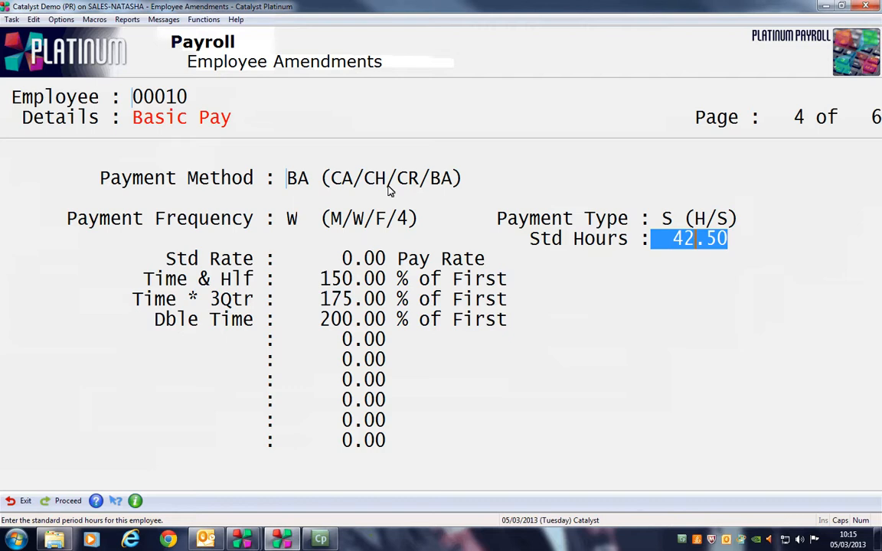
type("37.5")
key("Return")
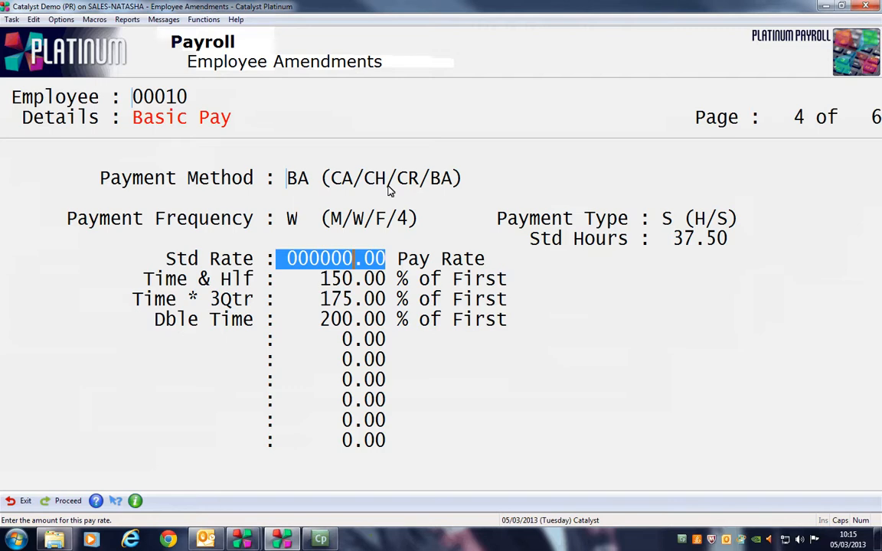
type("230")
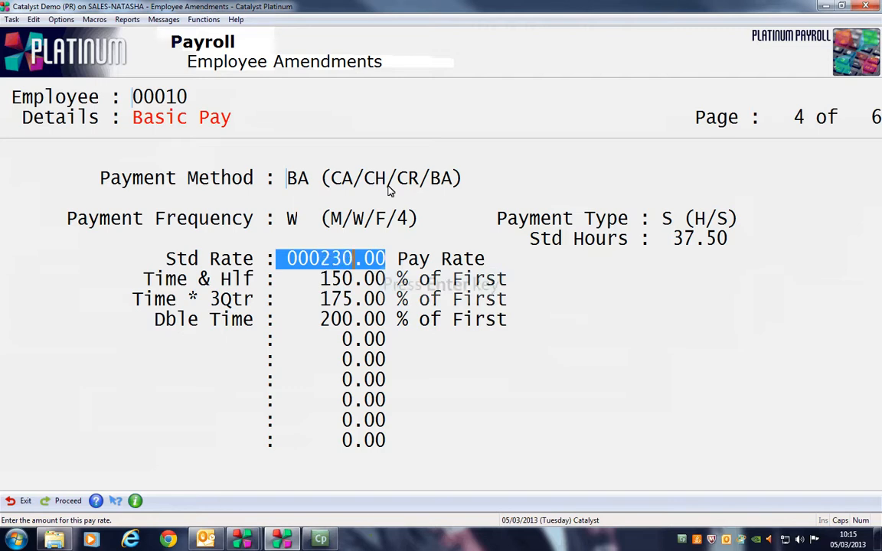
key("Return")
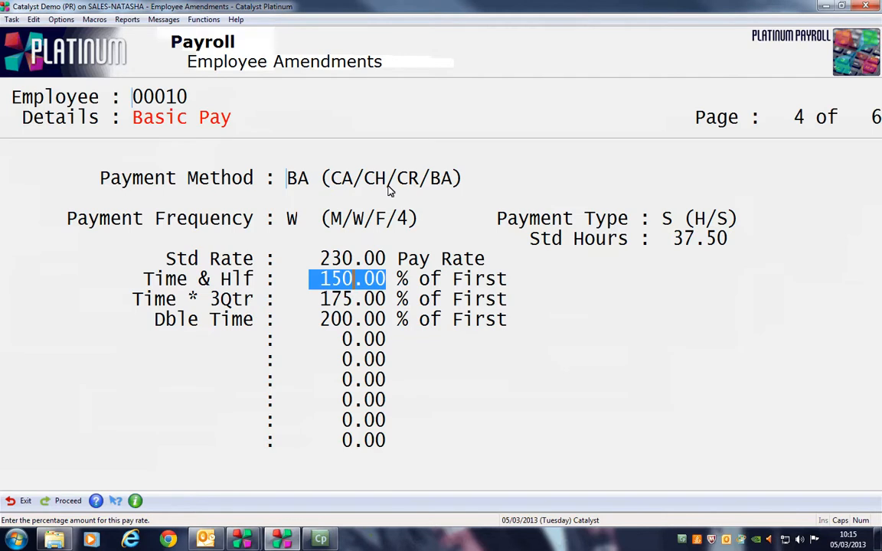
key("Page_Down")
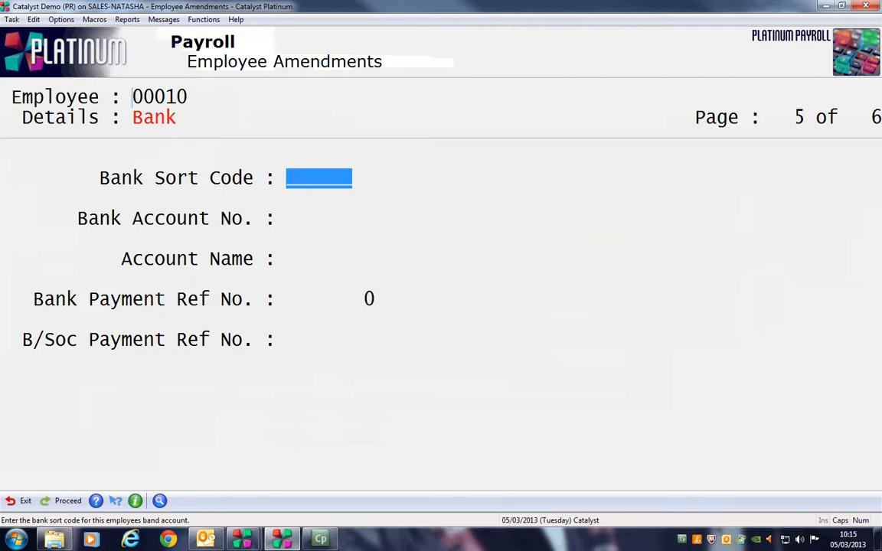
Leave the bank and adjustments pages blank and return to page 1, General details.
key("Page_Down")
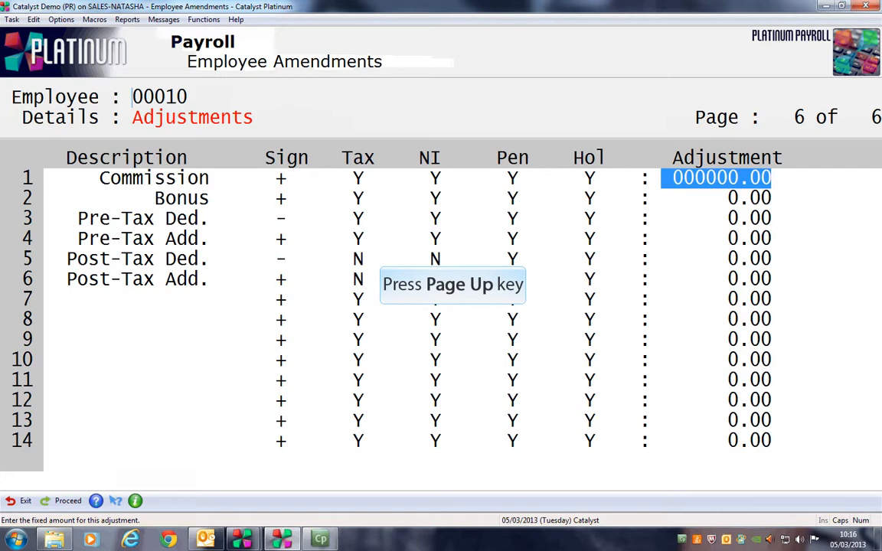
key("Page_Up")
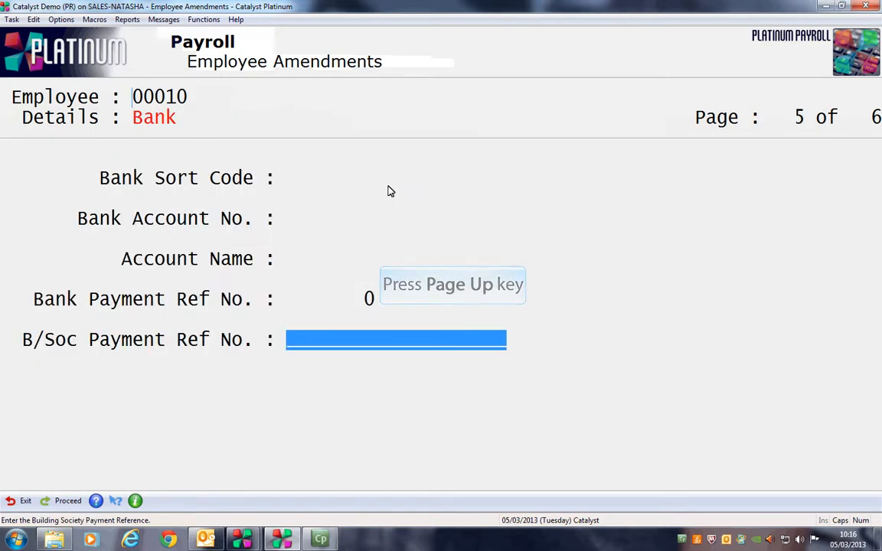
key("Page_Up")
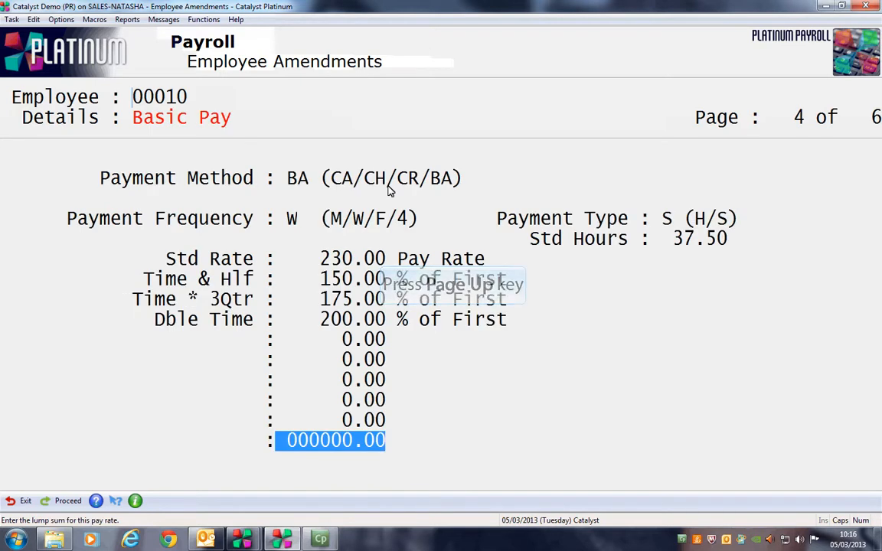
key("Page_Up")
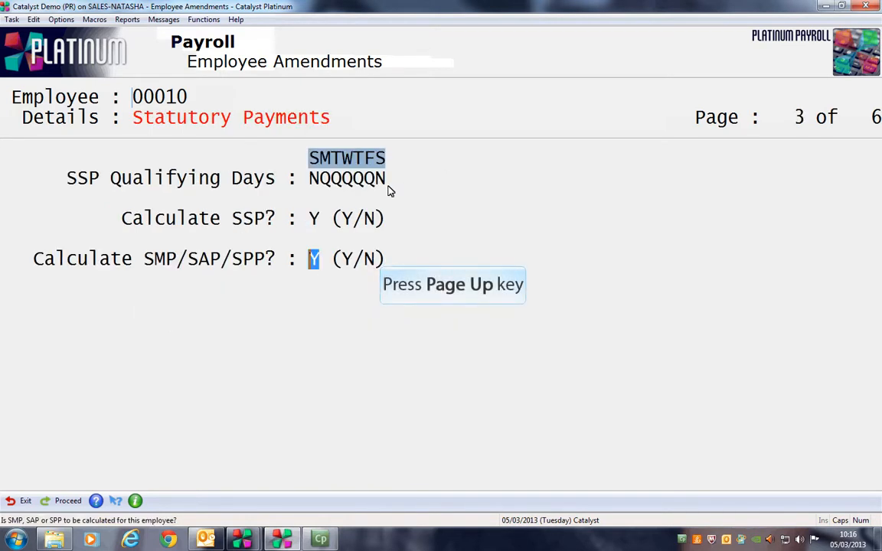
key("Page_Up")
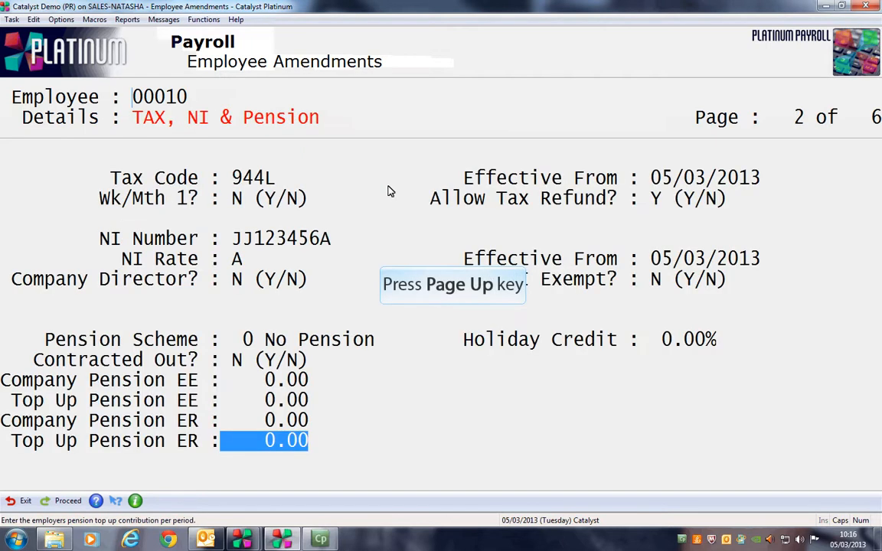
key("Page_Up")
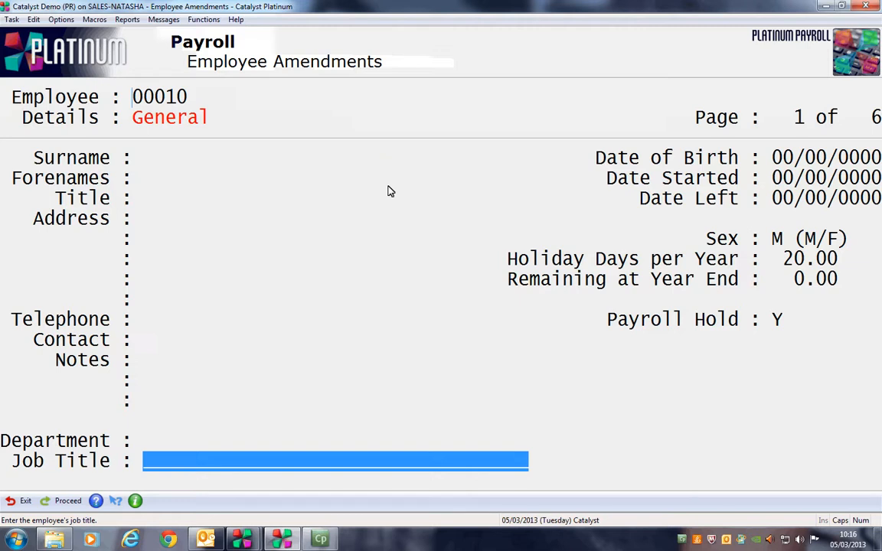
Enter the employee's surname in the General details page.
key("Up")
key("Up")
key("Up")
key("Up")
key("Up")
key("Up")
key("Up")
key("Up")
key("Up")
key("Up")
key("Up")
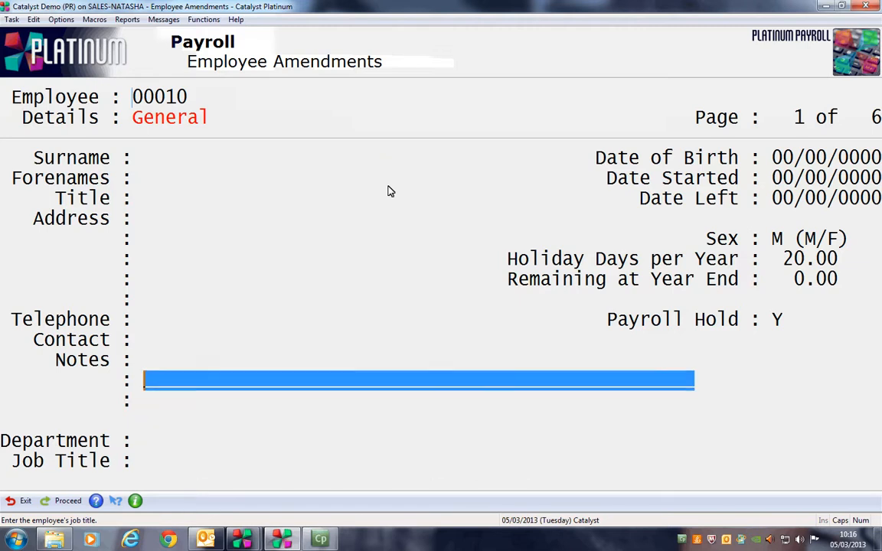
key("Up")
key("Up")
key("Up")
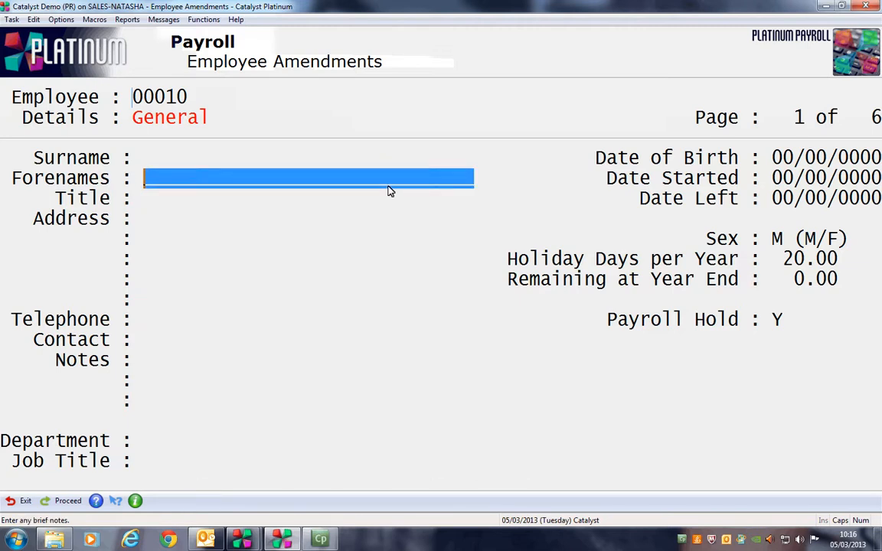
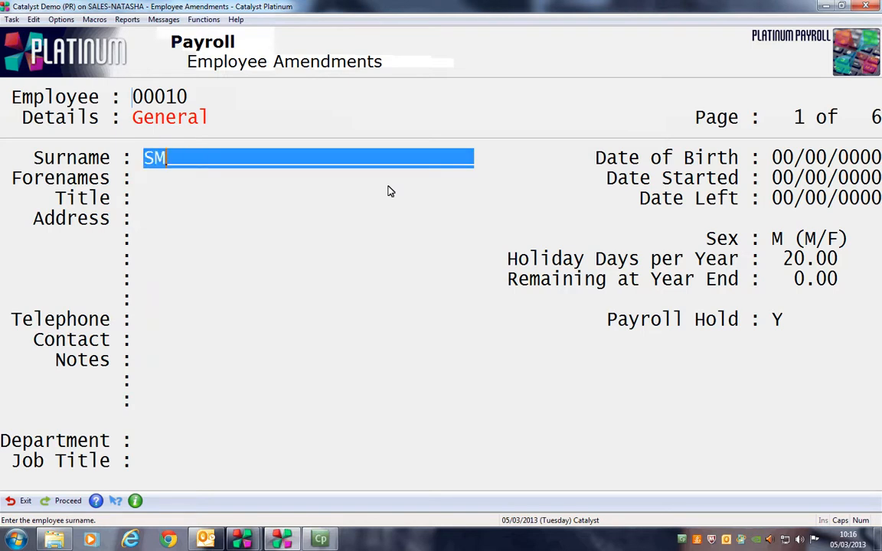
key("Return")
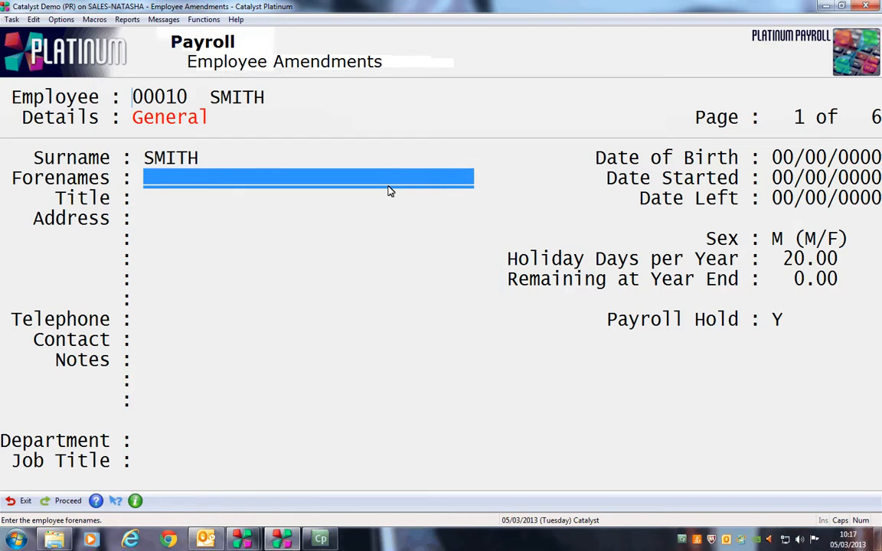
Enter the employee's forename, set title MR and keep sex as M.
key("Return")
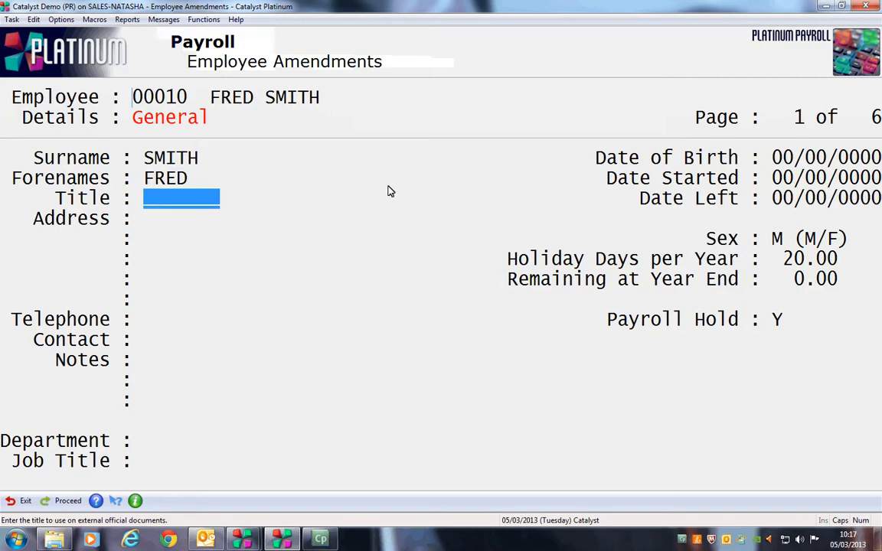
type("MR")
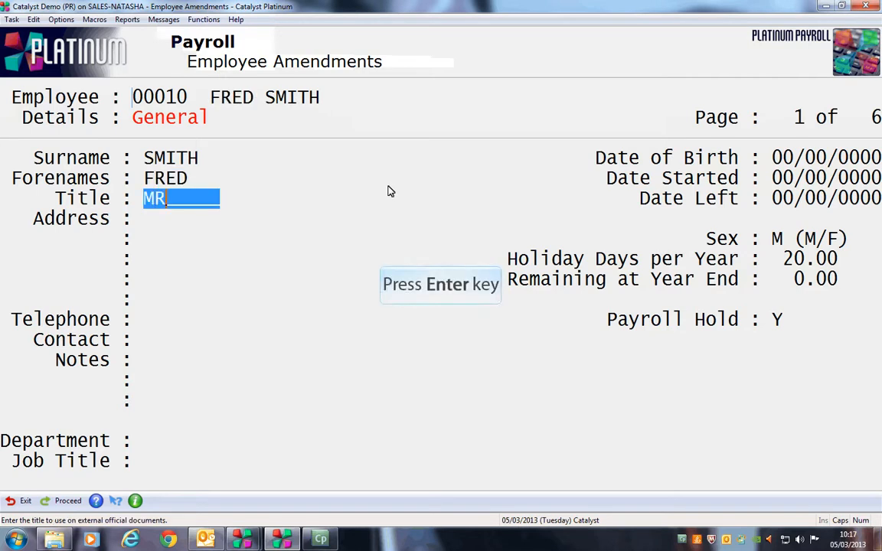
key("Return")
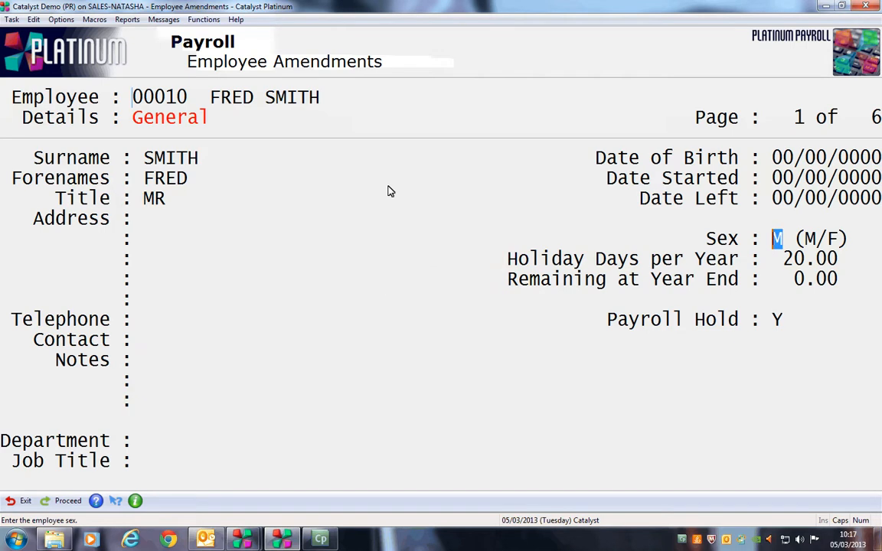
key("Return")
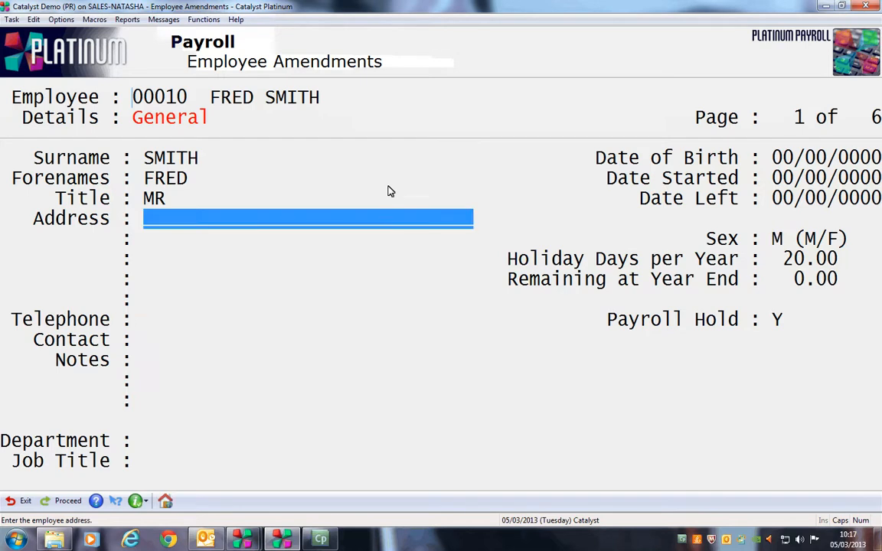
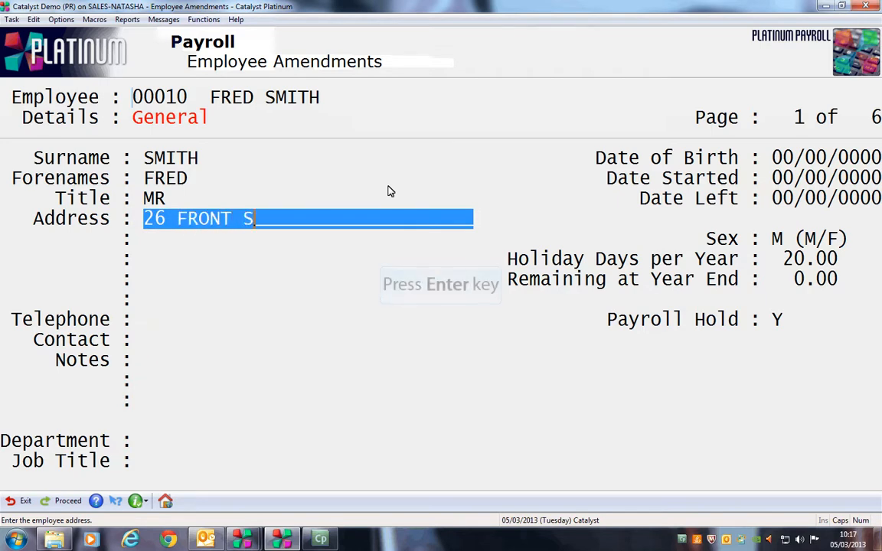
Fill in the employee's home address: street, town and postcode lines.
key("Return")
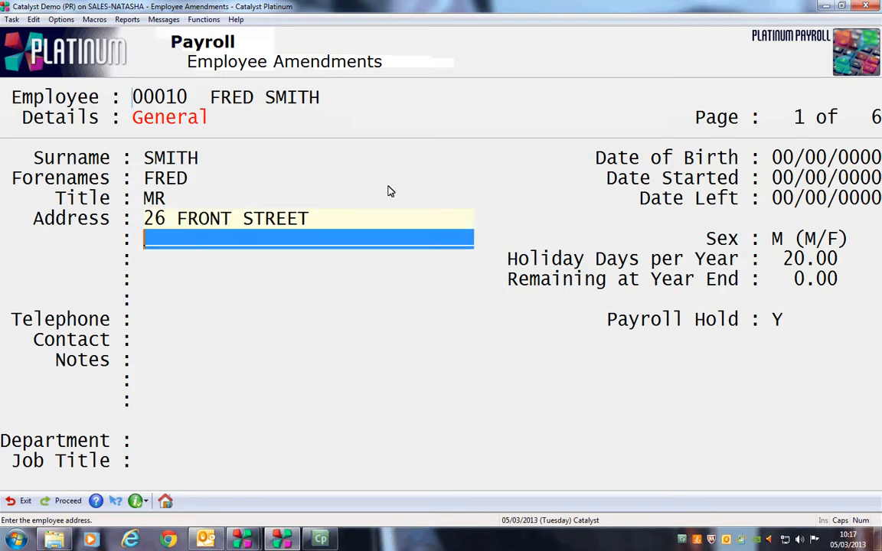
type("LAGGAN")
key("Return")
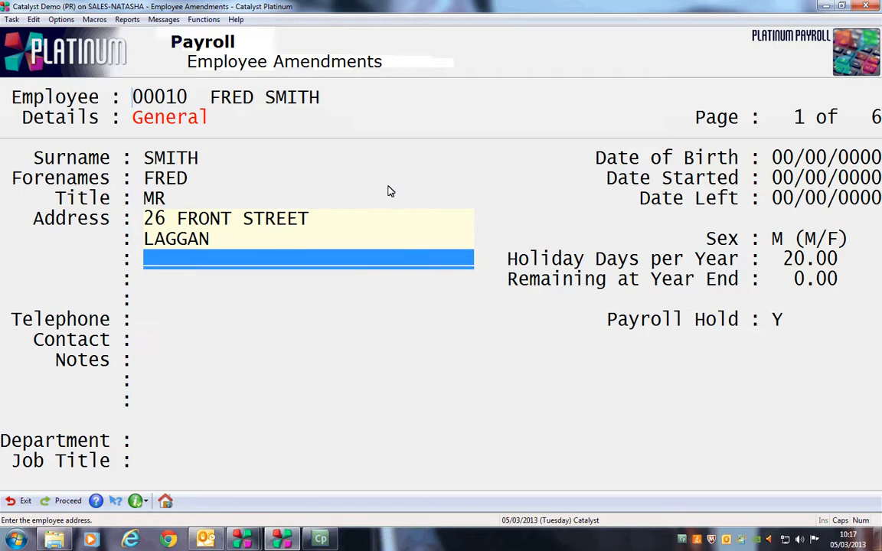
type("PA43 8TL")
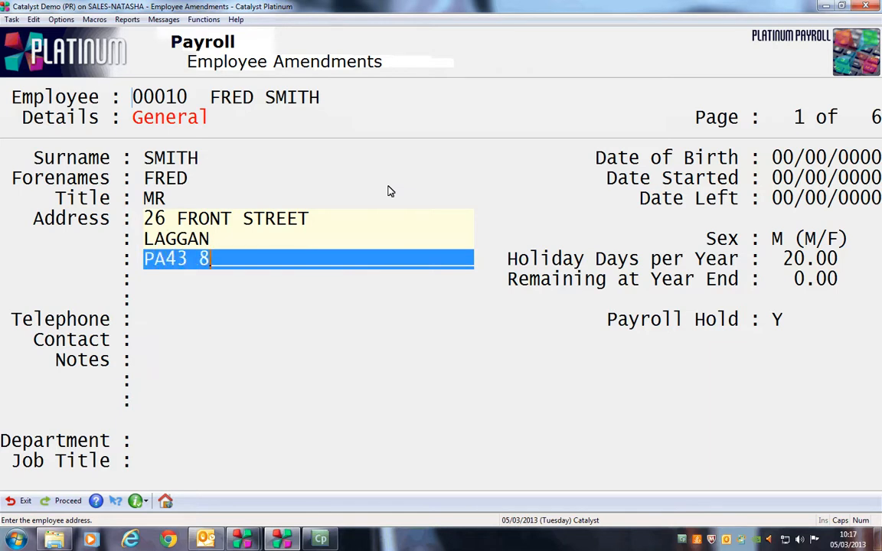
key("Return")
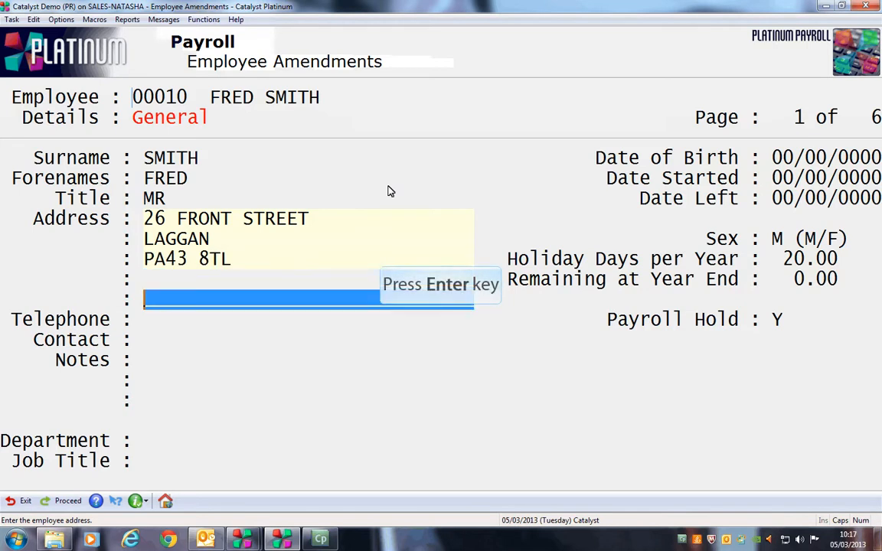
key("Return")
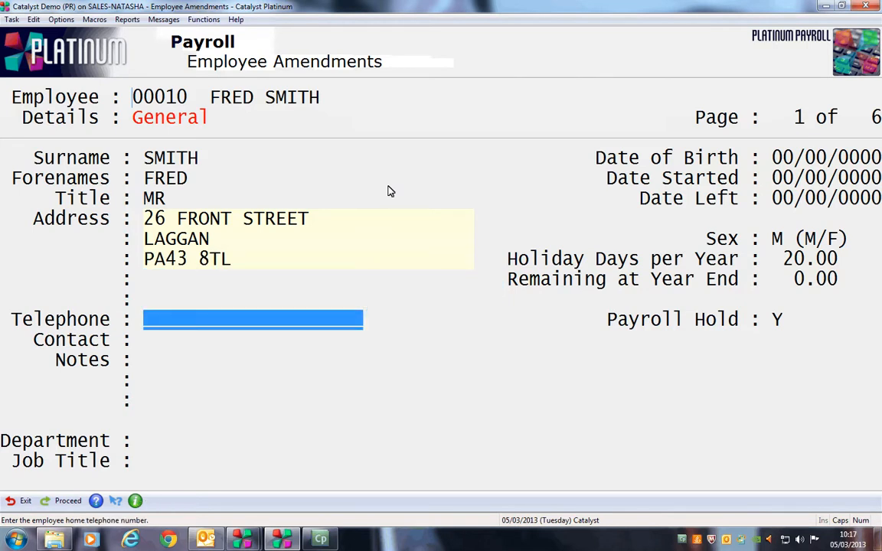
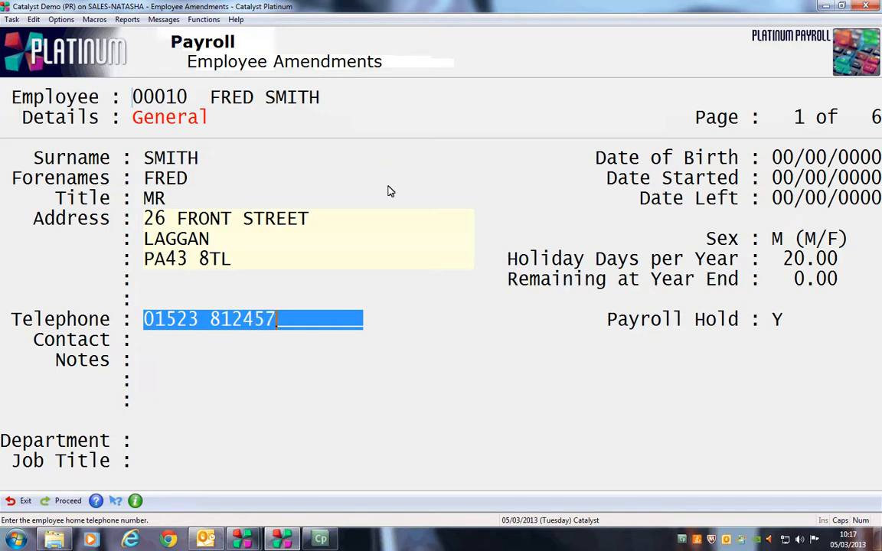
Enter the employee's home telephone number.
key("Return")
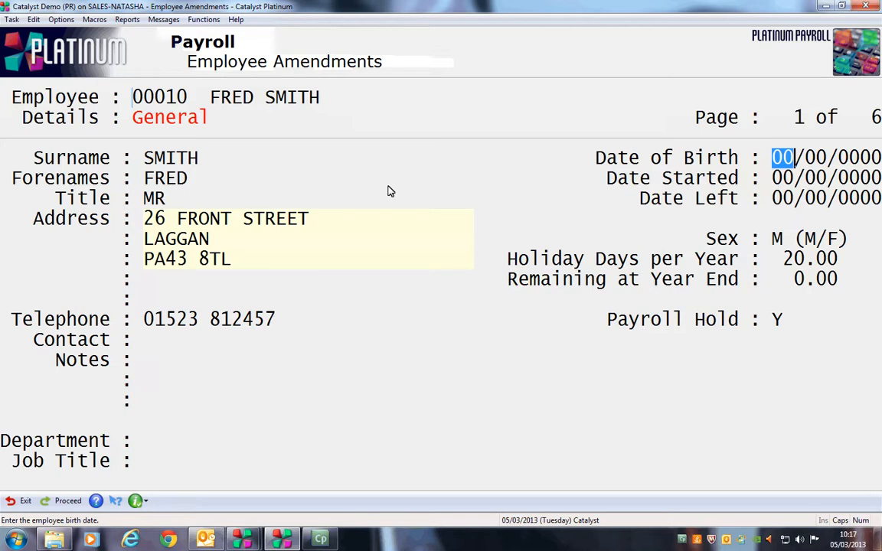
type("11/07/19")
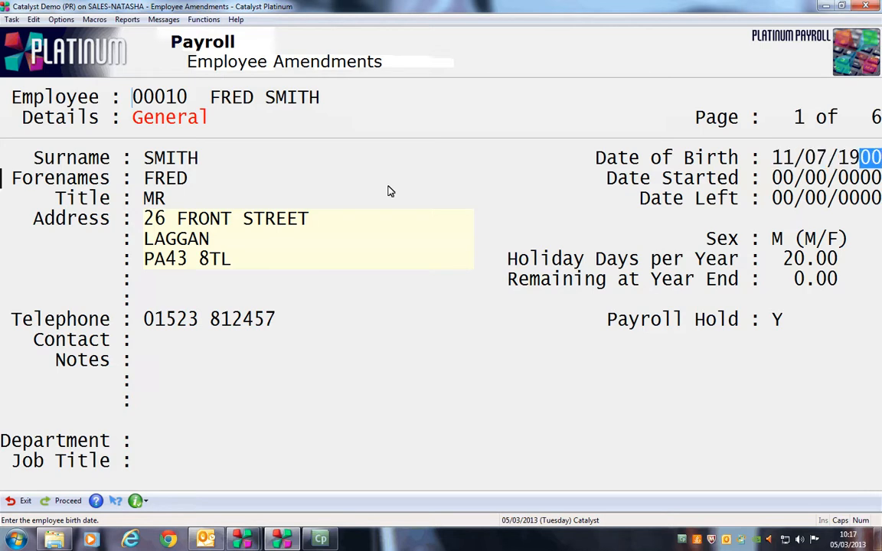
type("85")
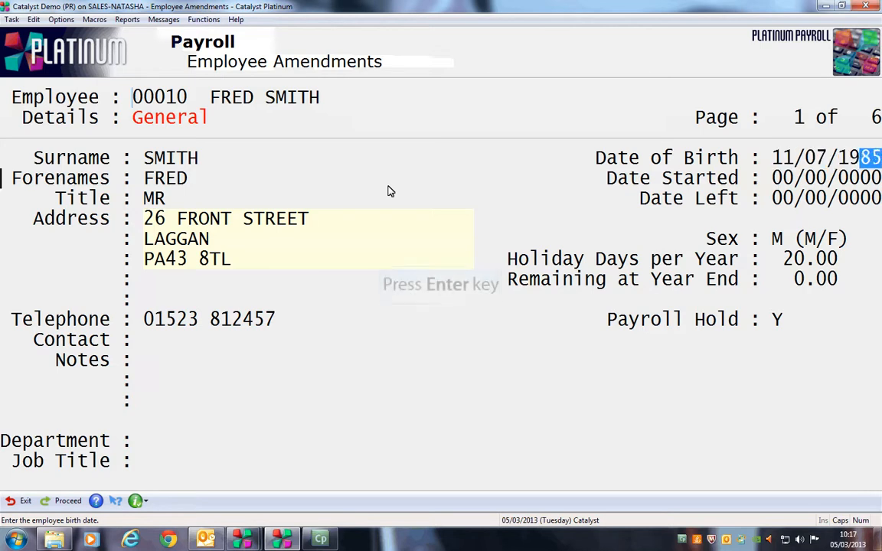
key("Return")
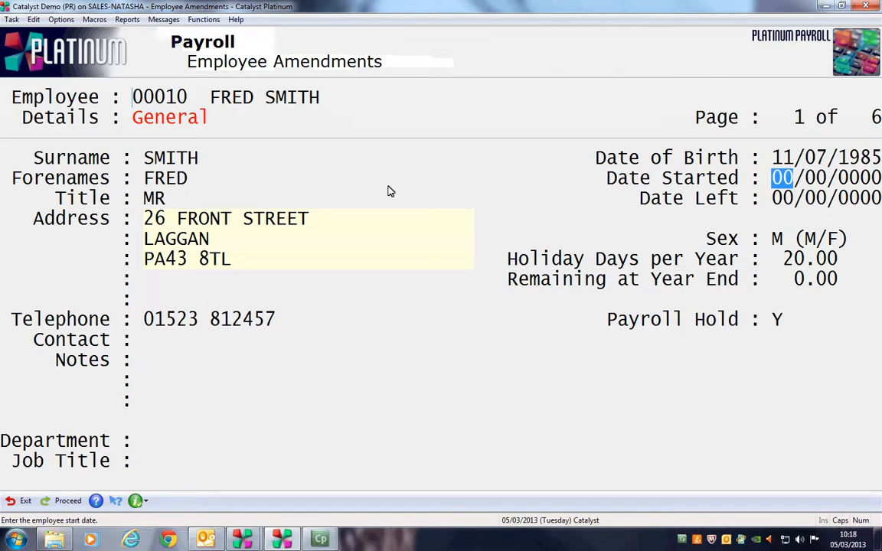
type("050320")
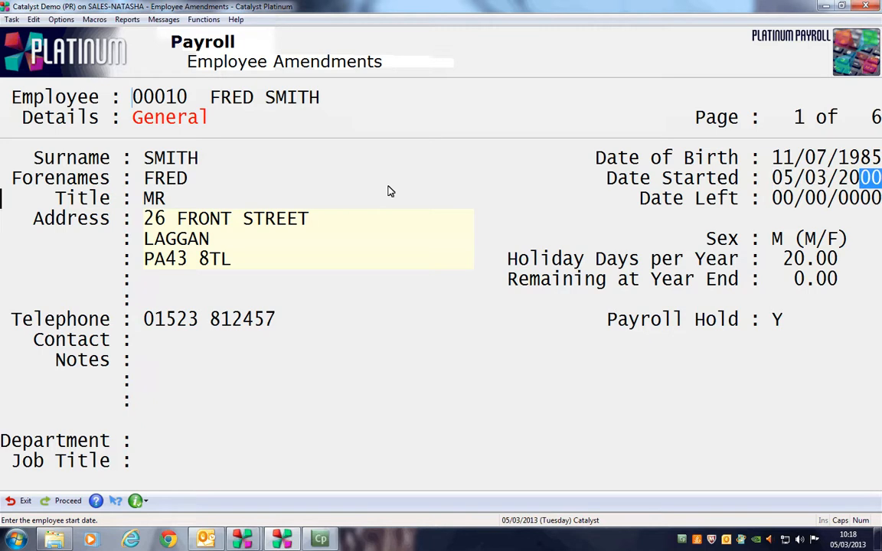
type("10")
type("13")
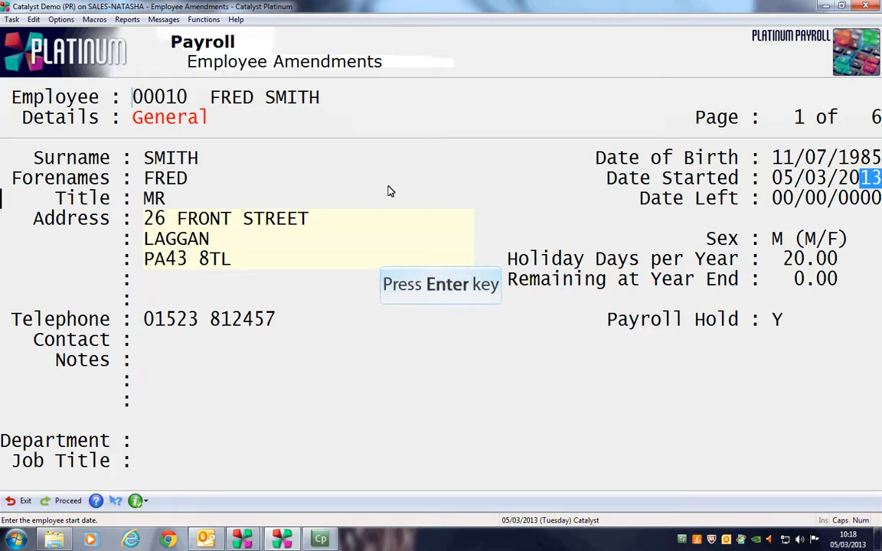
key("Return")
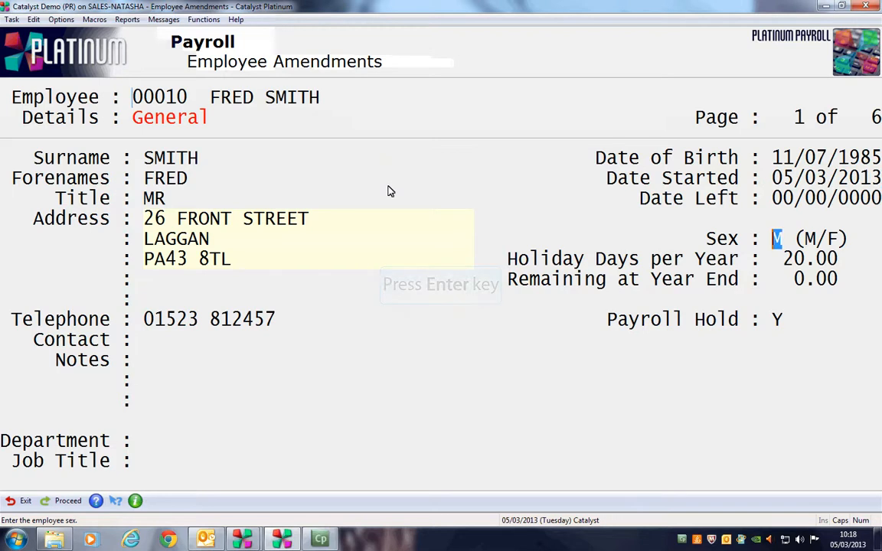
key("Return")
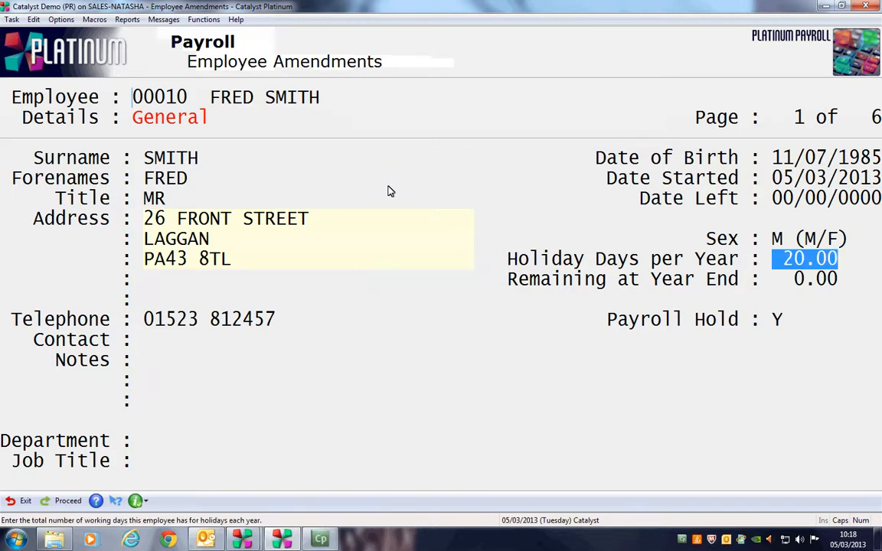
key("Return")
key("Return")
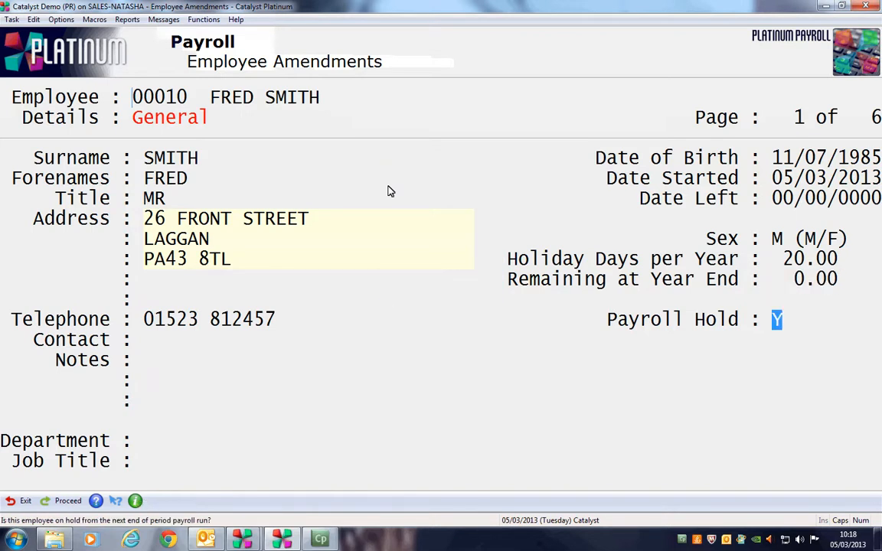
Set Payroll Hold to N and leave the emergency contact empty.
type("n")
key("Return")
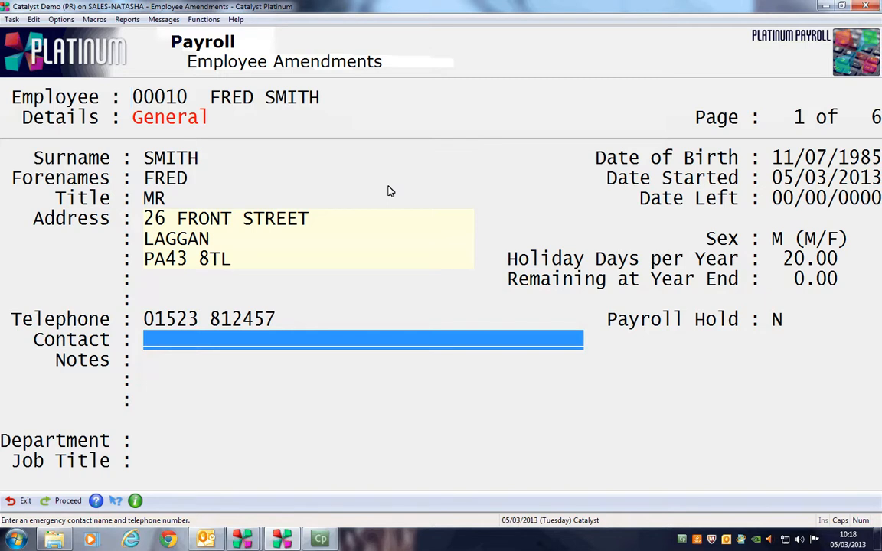
key("Return")
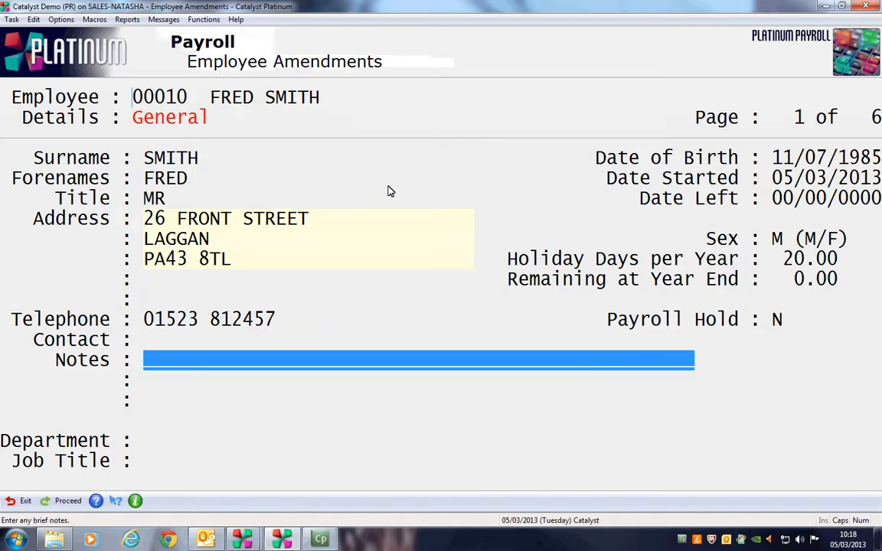
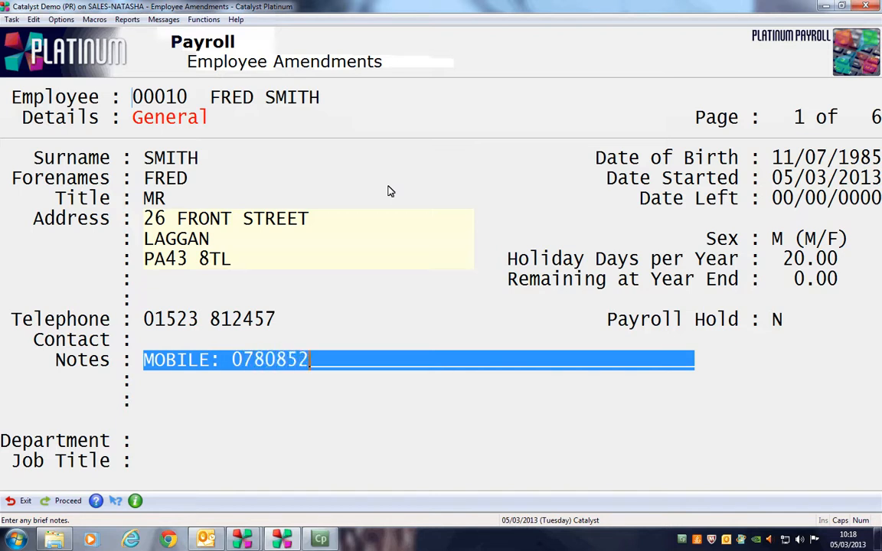
Record the employee's mobile phone number in the Notes field.
key("Return")
key("Return")
key("Return")
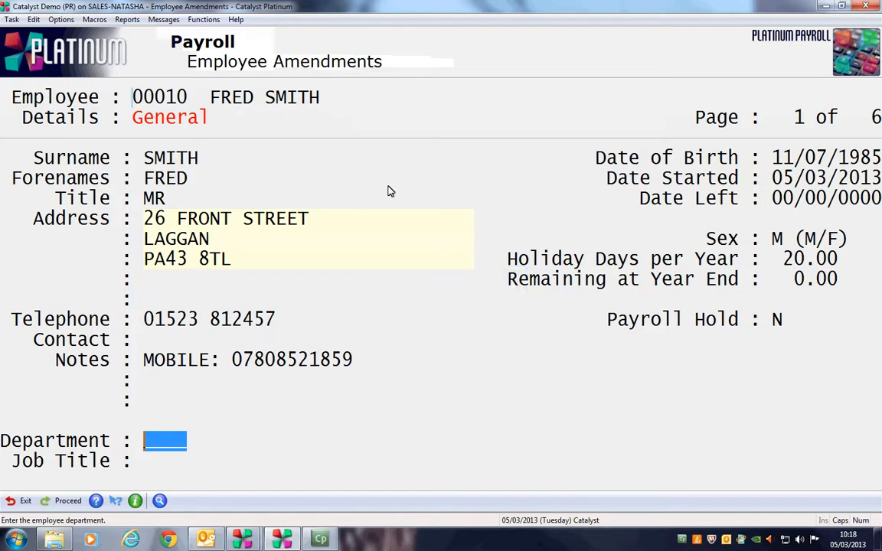
Choose department AC03 Accounts from the department lookup list.
key("ctrl+F1")
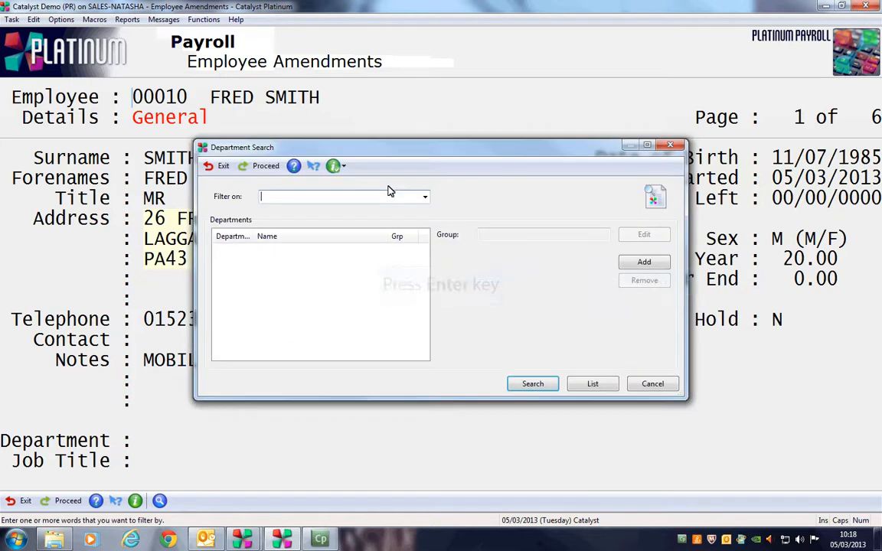
key("Return")
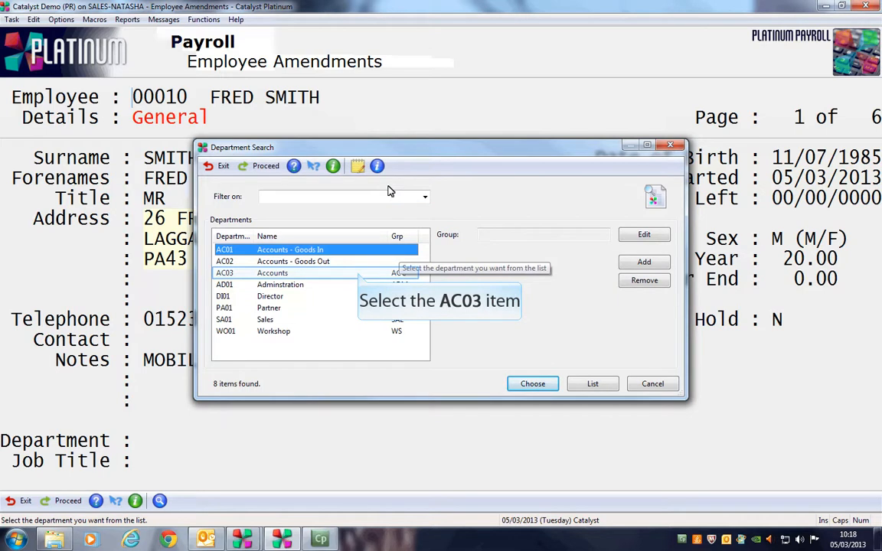
left_click(359, 274)
left_click(532, 384)
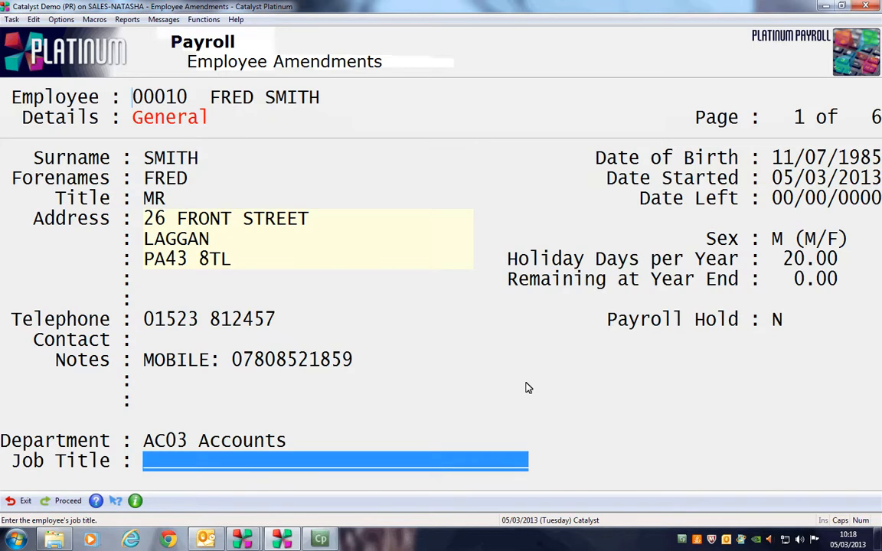
Enter ACCOUNTANT as the new employee's job title and accept the changes to save the general details.
type("aCCOUNTANT")
key("BackSpace")
key("BackSpace")
key("BackSpace")
key("BackSpace")
key("BackSpace")
key("BackSpace")
key("BackSpace")
key("BackSpace")
key("BackSpace")
key("BackSpace")
type("AC")
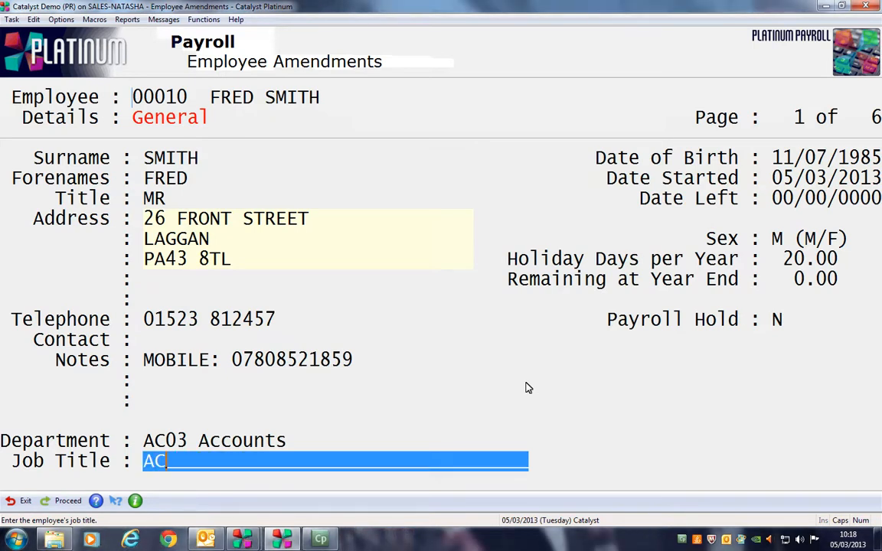
type("COUNTANT")
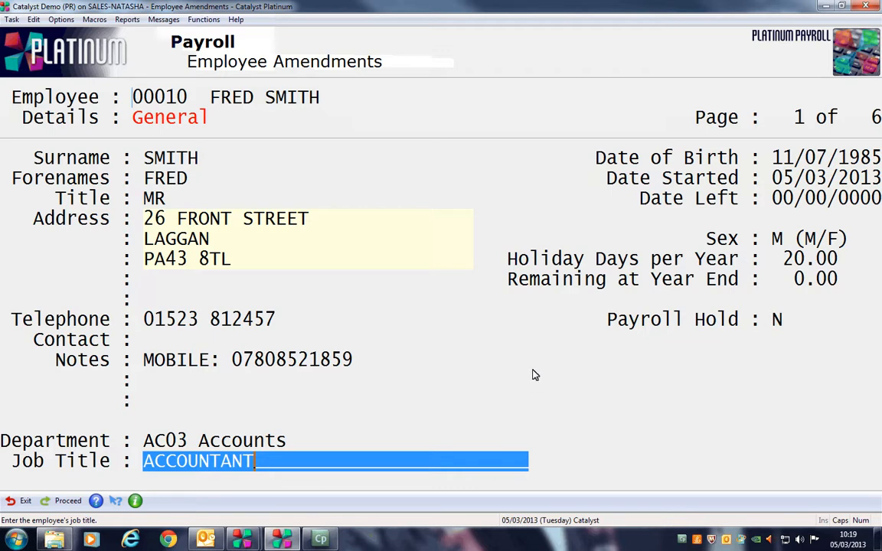
key("Escape")
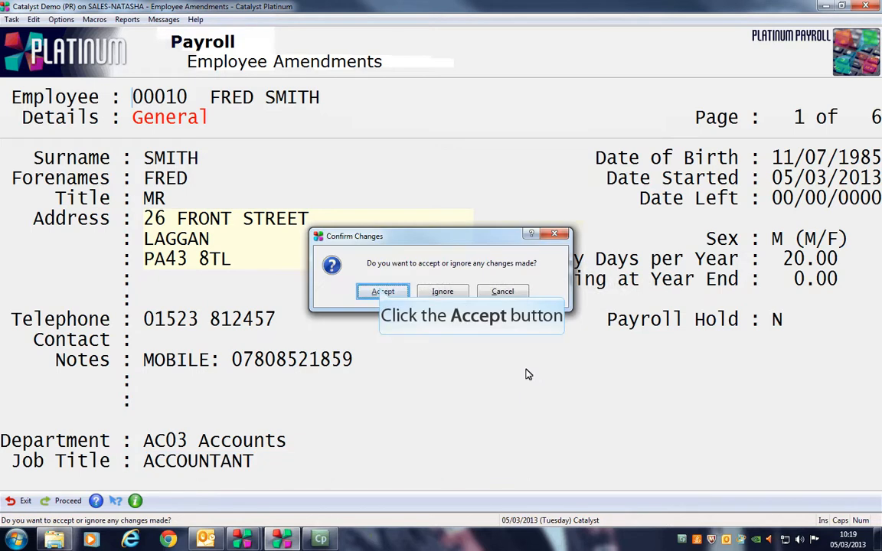
left_click(382, 292)
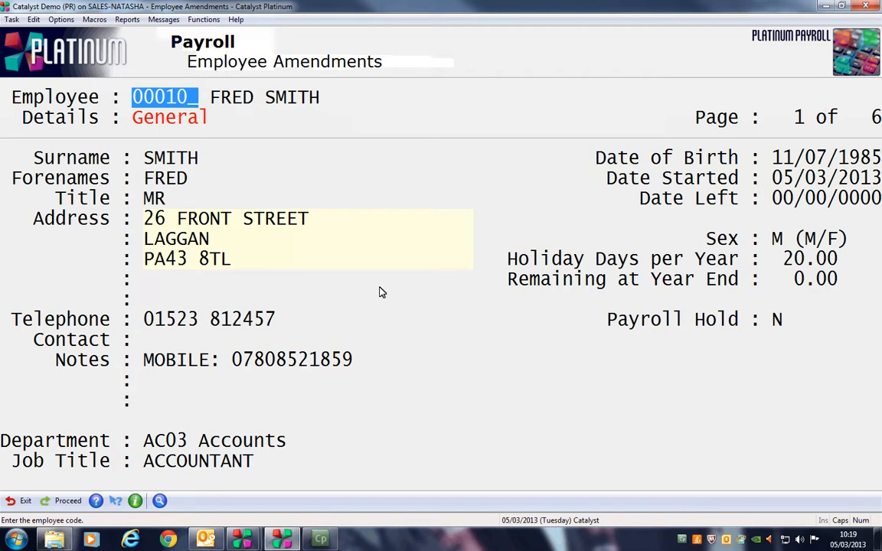